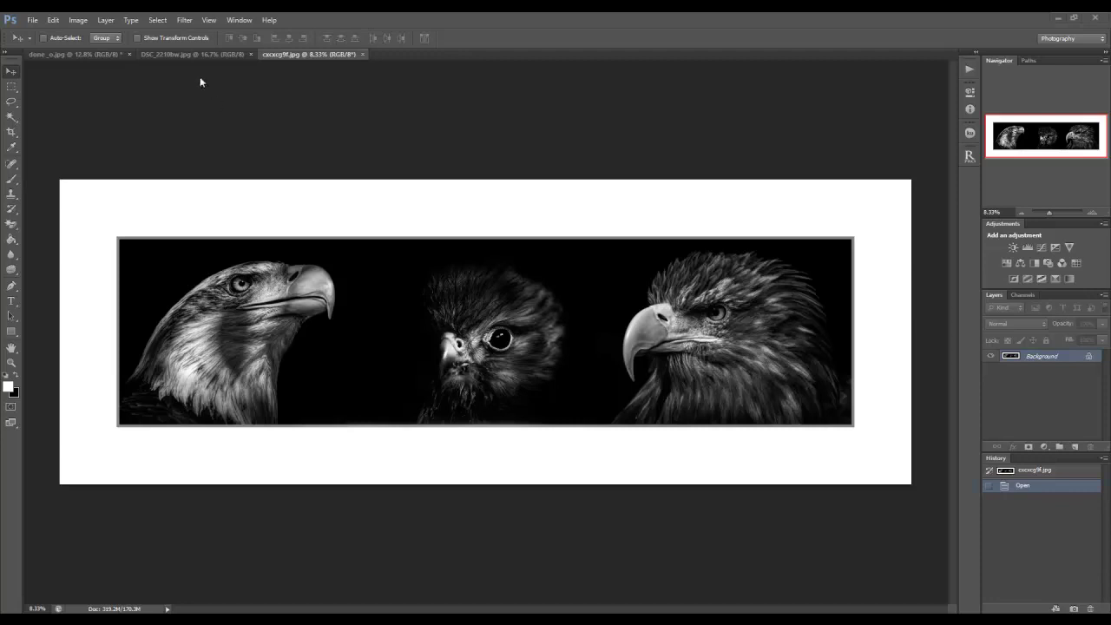
# Flip between the lion and cheetah photos, ending on the cheetah photo done_o.jpg
pyautogui.click(186, 54)
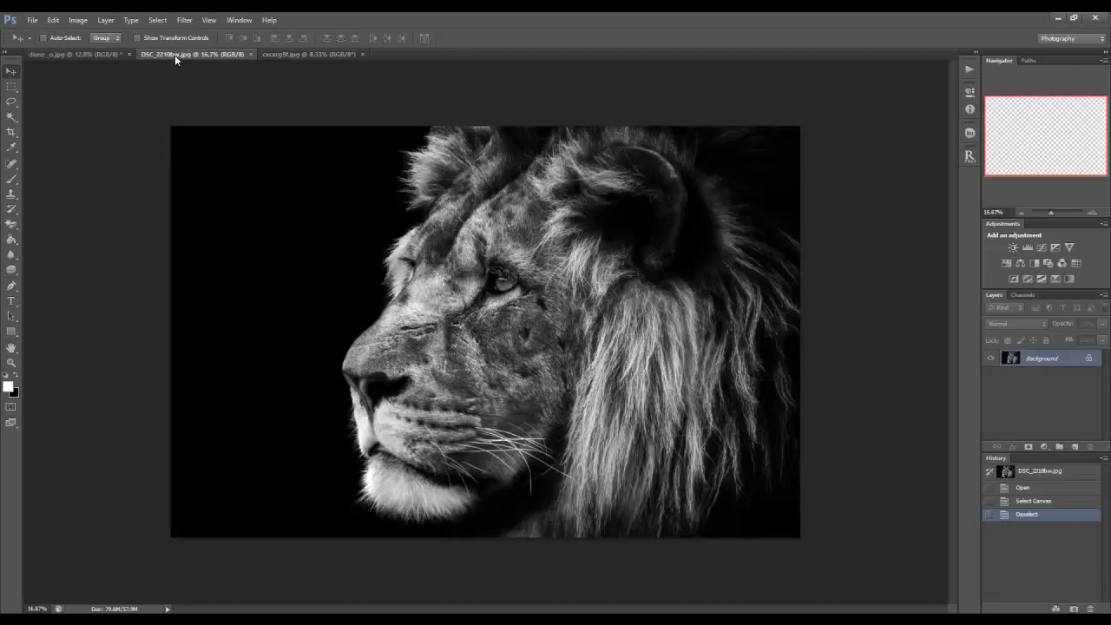
pyautogui.click(91, 54)
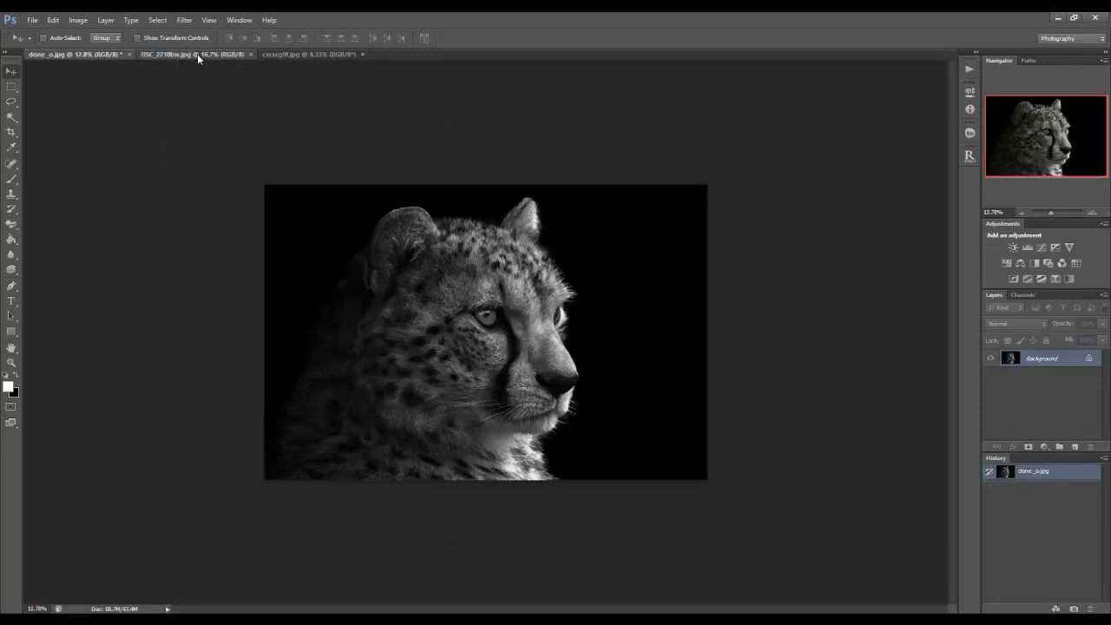
pyautogui.click(197, 54)
pyautogui.click(73, 55)
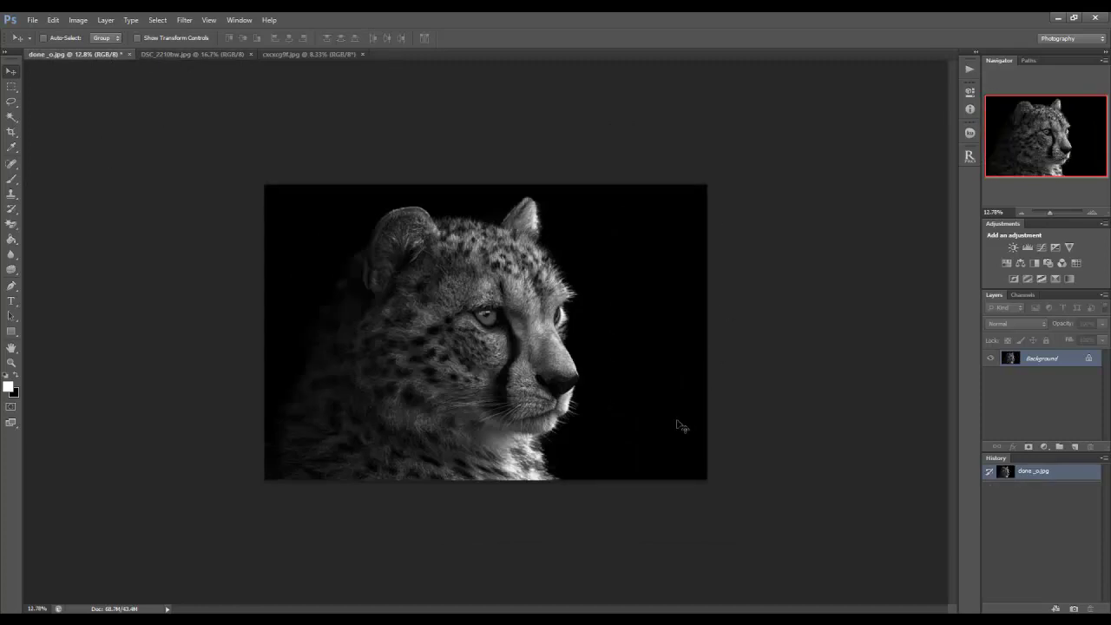
# Crop outward to extend the cheetah canvas far right into a wide black panorama
pyautogui.click(12, 133)
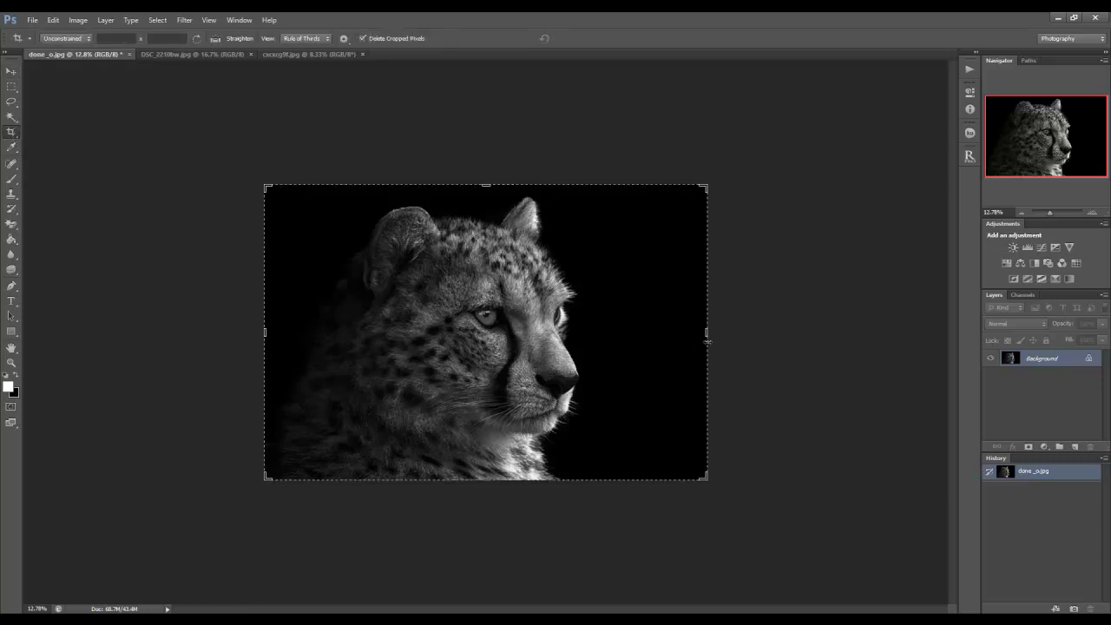
pyautogui.moveTo(705, 332); pyautogui.dragTo(943, 332)
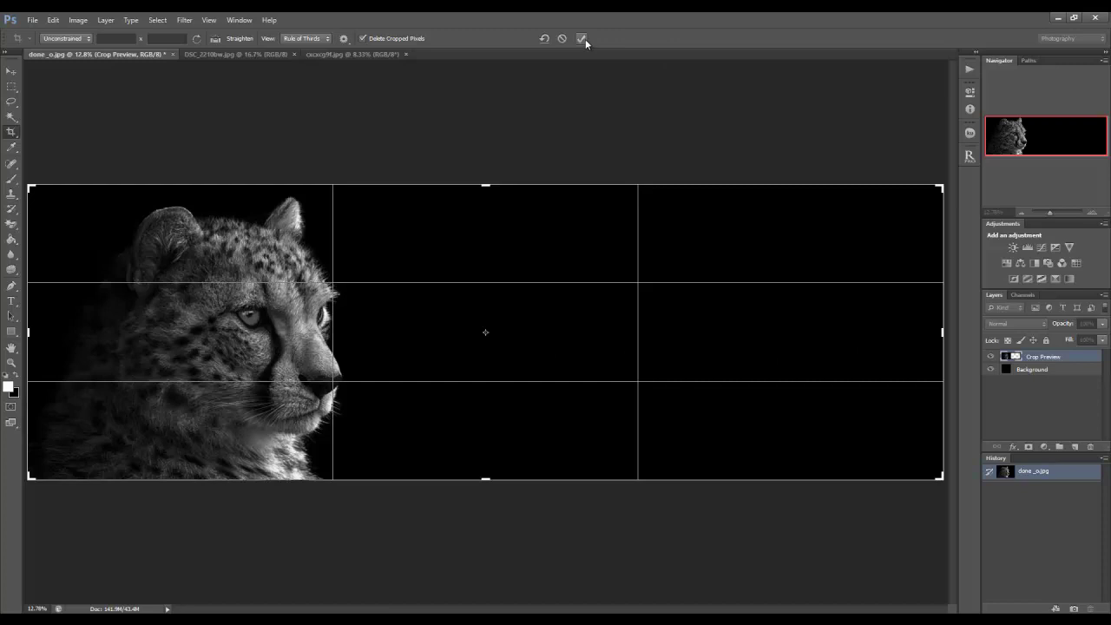
pyautogui.click(583, 39)
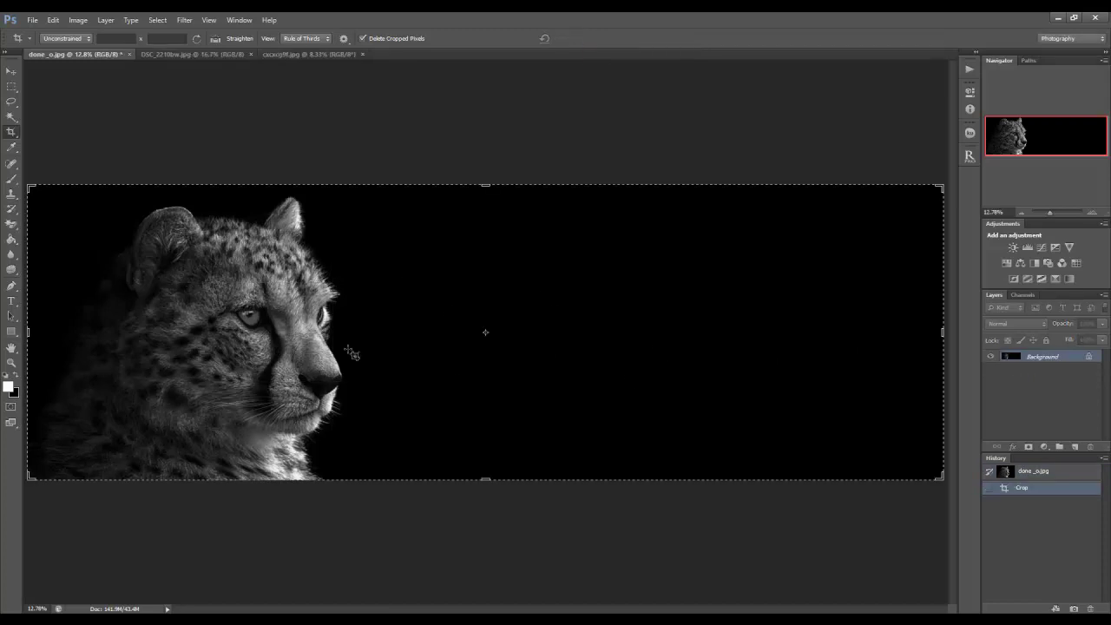
pyautogui.click(11, 71)
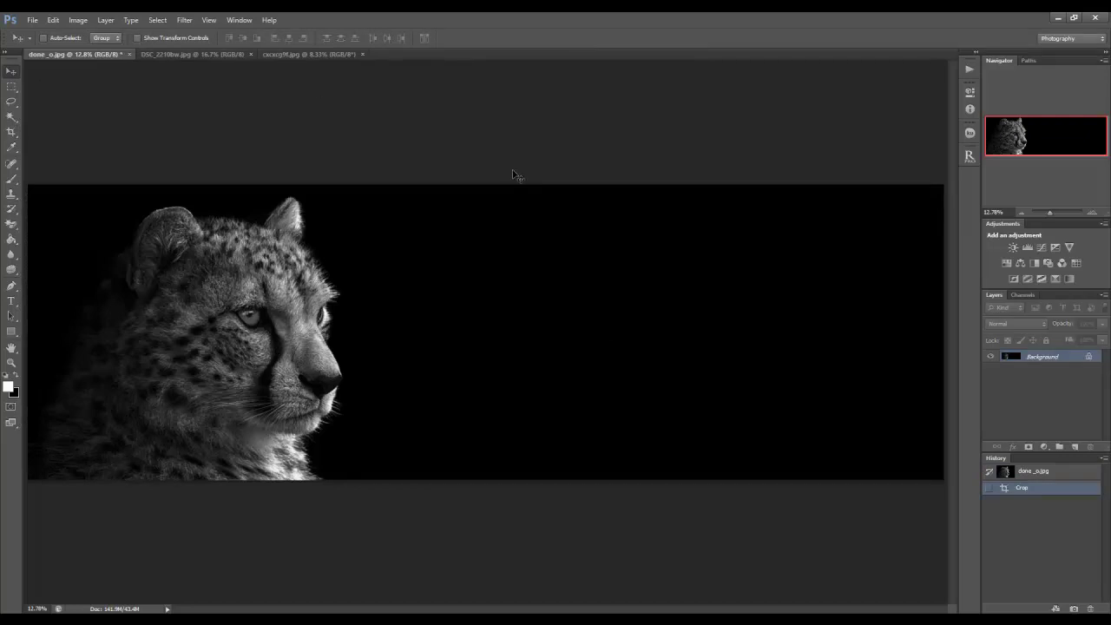
# Select all of the lion photo DSC_2210bw.jpg and copy it
pyautogui.click(193, 52)
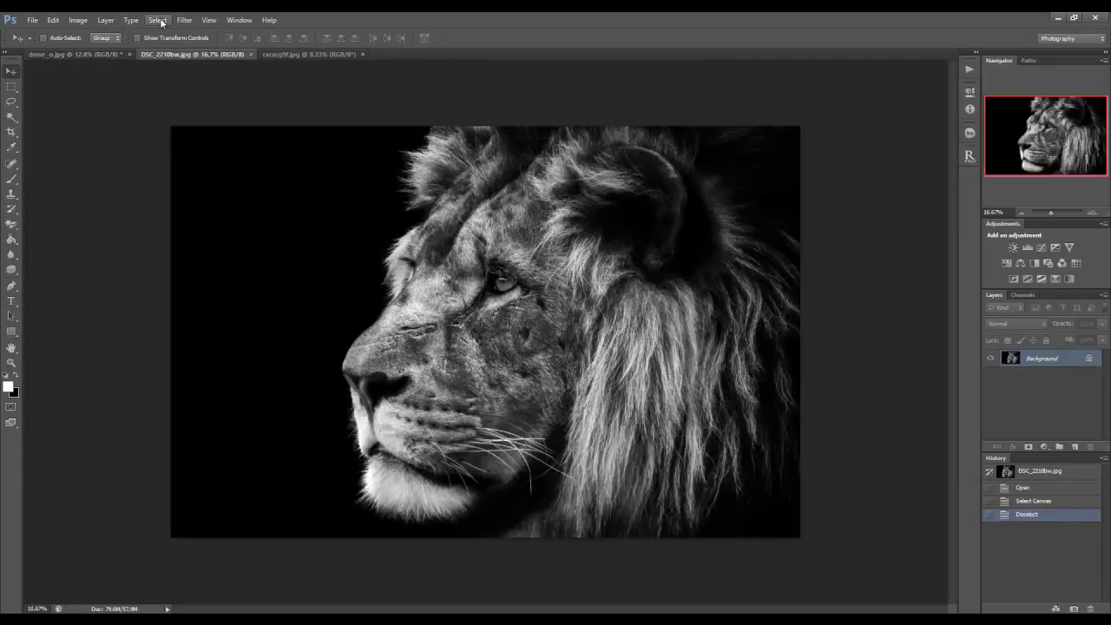
pyautogui.click(158, 20)
pyautogui.click(155, 31)
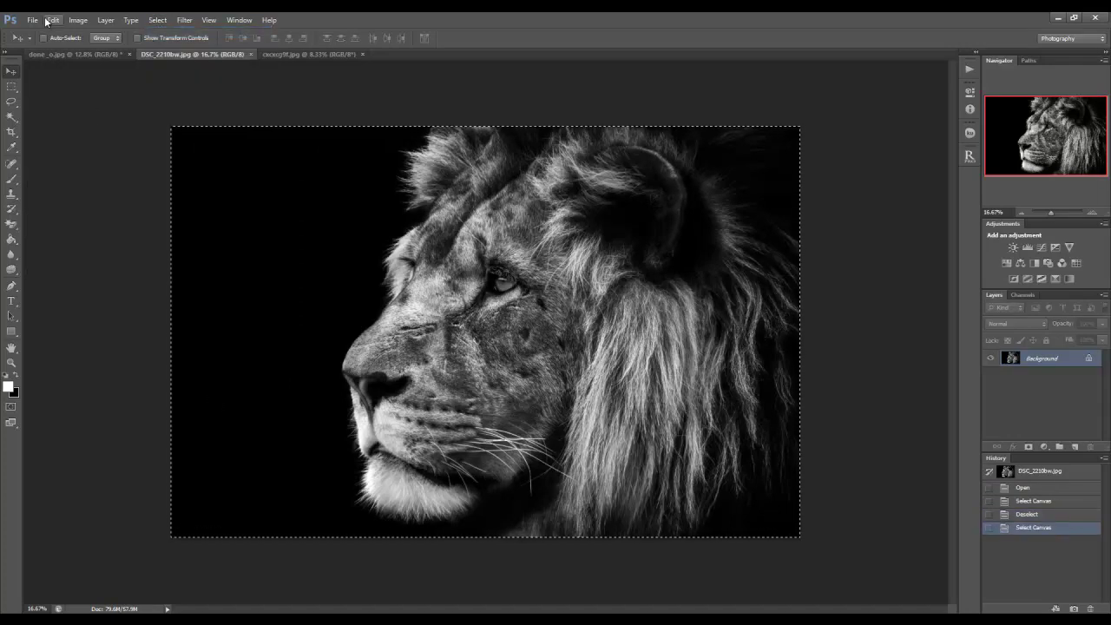
pyautogui.click(52, 20)
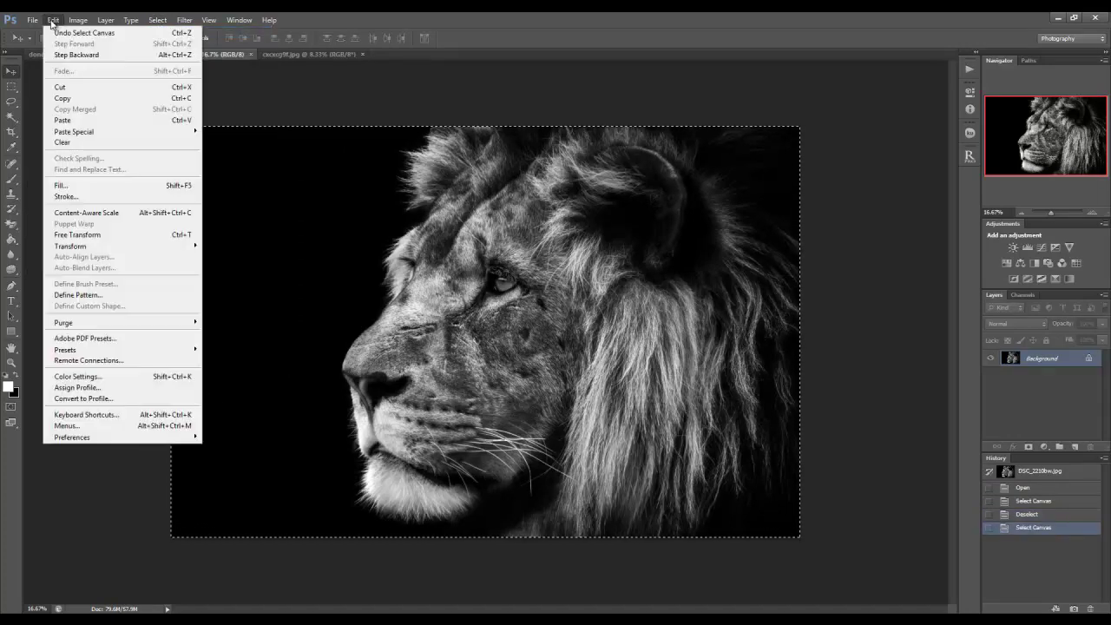
pyautogui.click(63, 100)
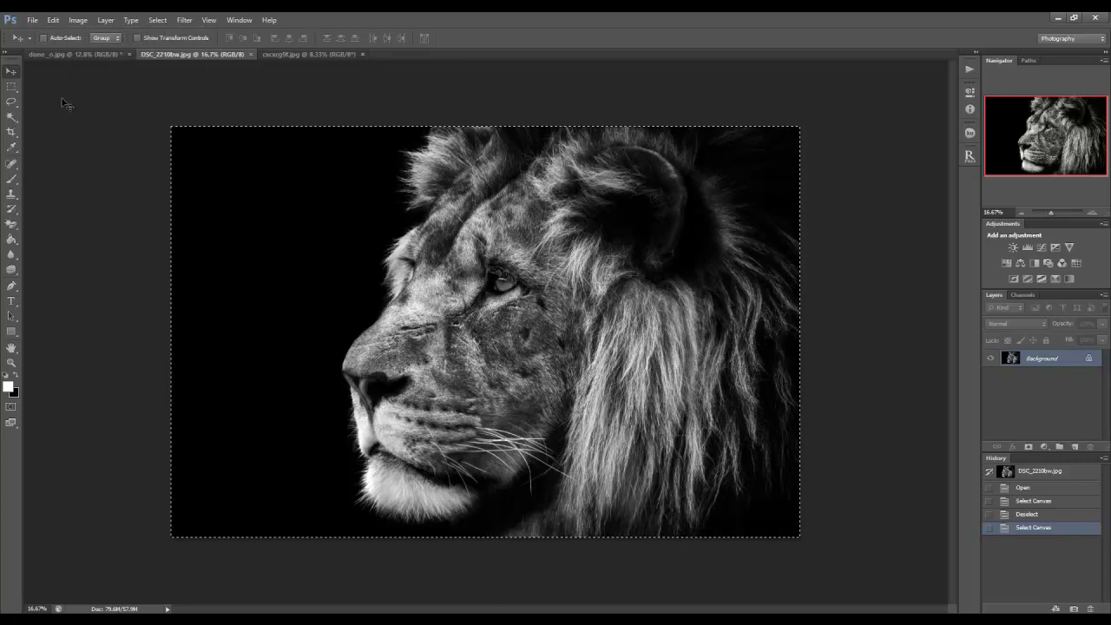
# Paste the lion in place into the cheetah panorama as Layer 1
pyautogui.click(77, 55)
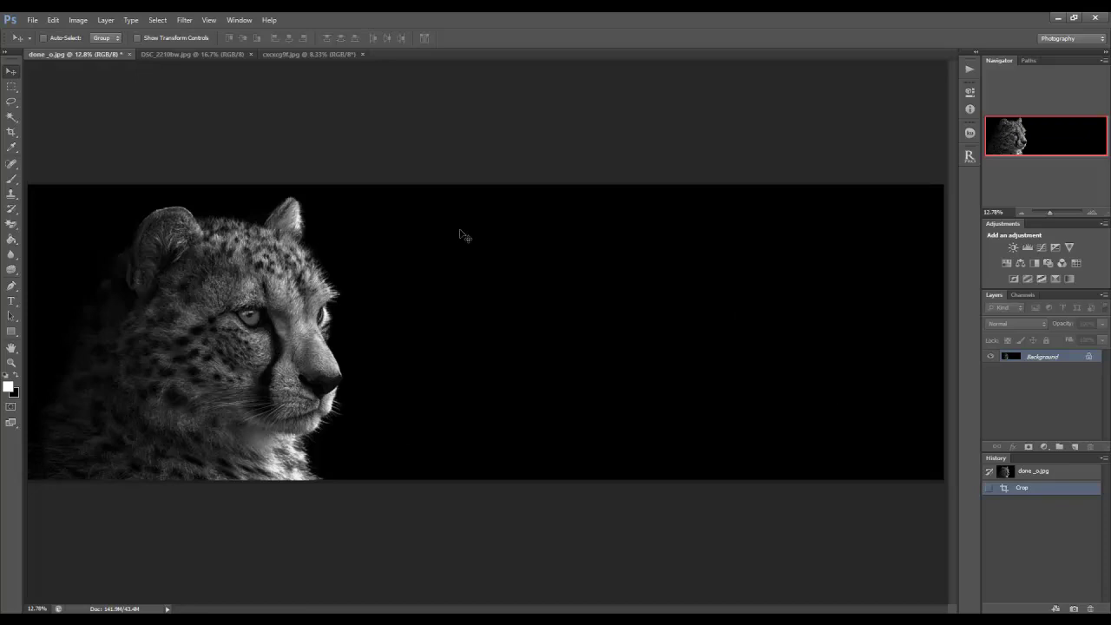
pyautogui.click(57, 21)
pyautogui.moveTo(102, 136)
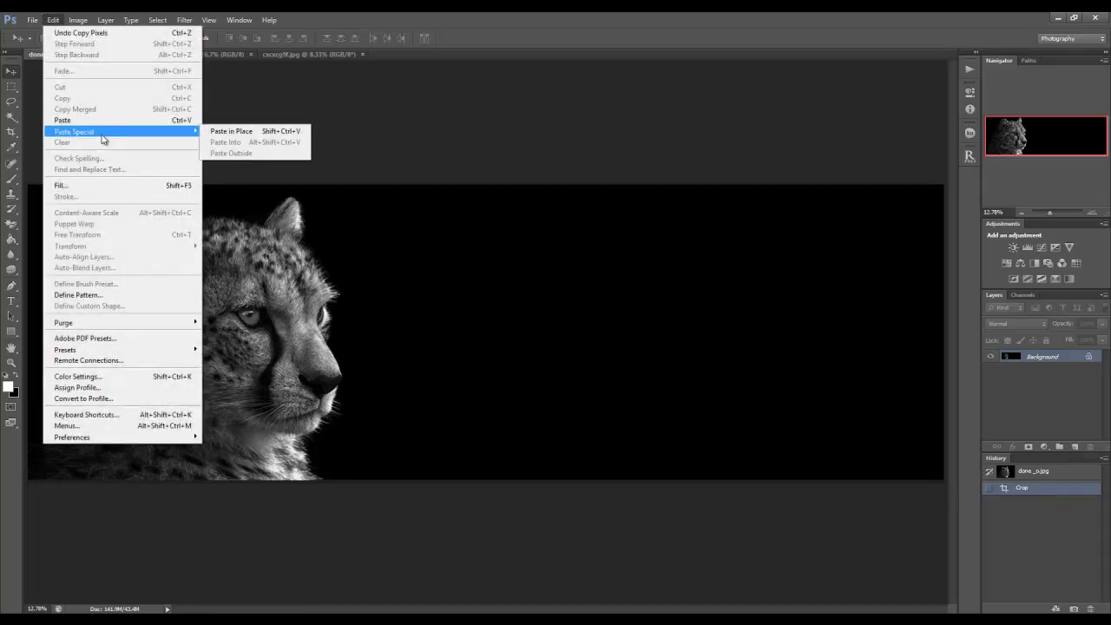
pyautogui.click(234, 131)
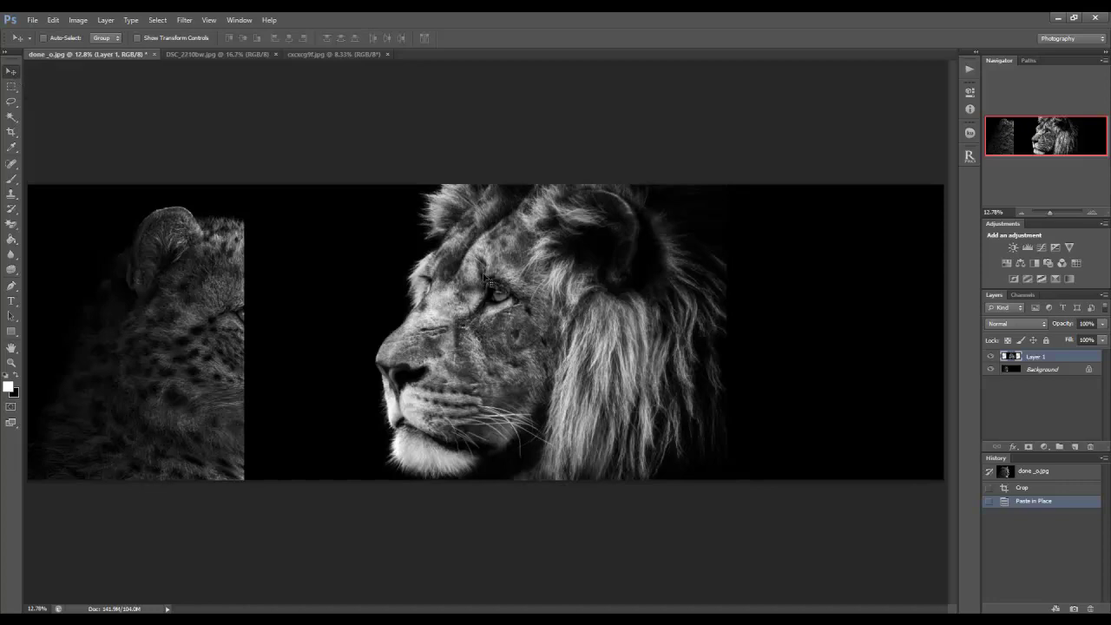
# Move the lion to the panorama's right end and scale it to about 96% with Free Transform
pyautogui.moveTo(485, 280); pyautogui.dragTo(698, 293)
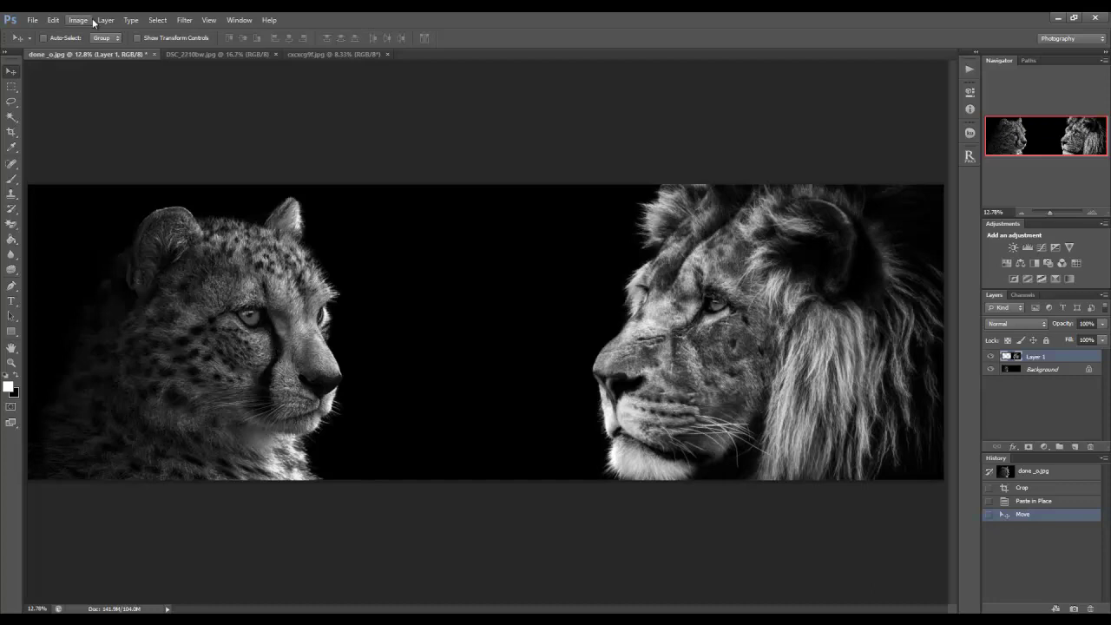
pyautogui.moveTo(732, 320); pyautogui.dragTo(685, 323)
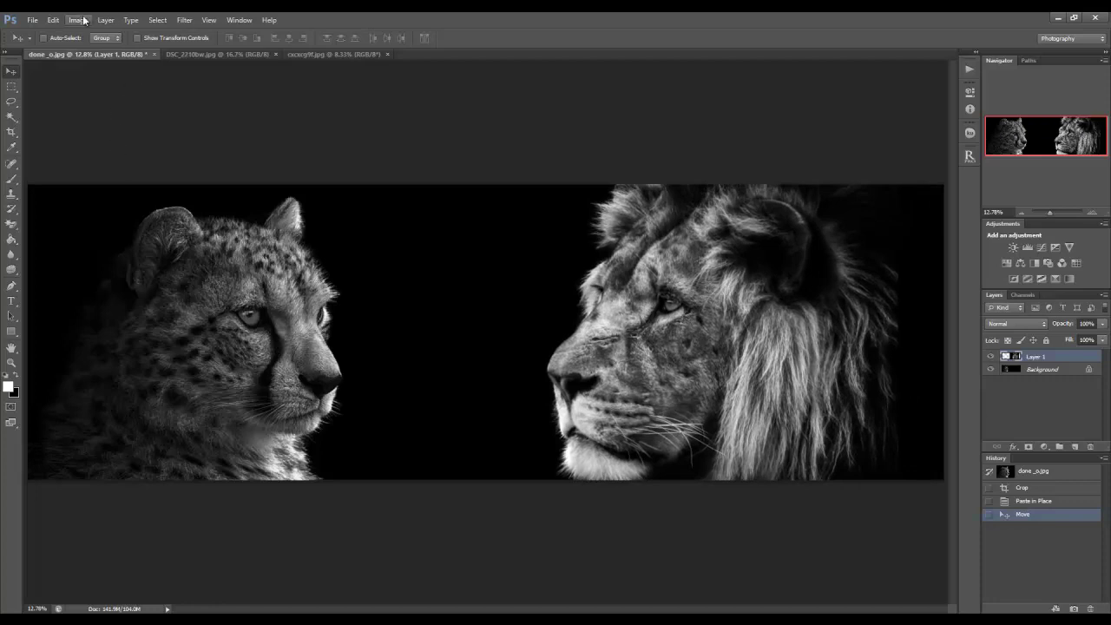
pyautogui.click(53, 20)
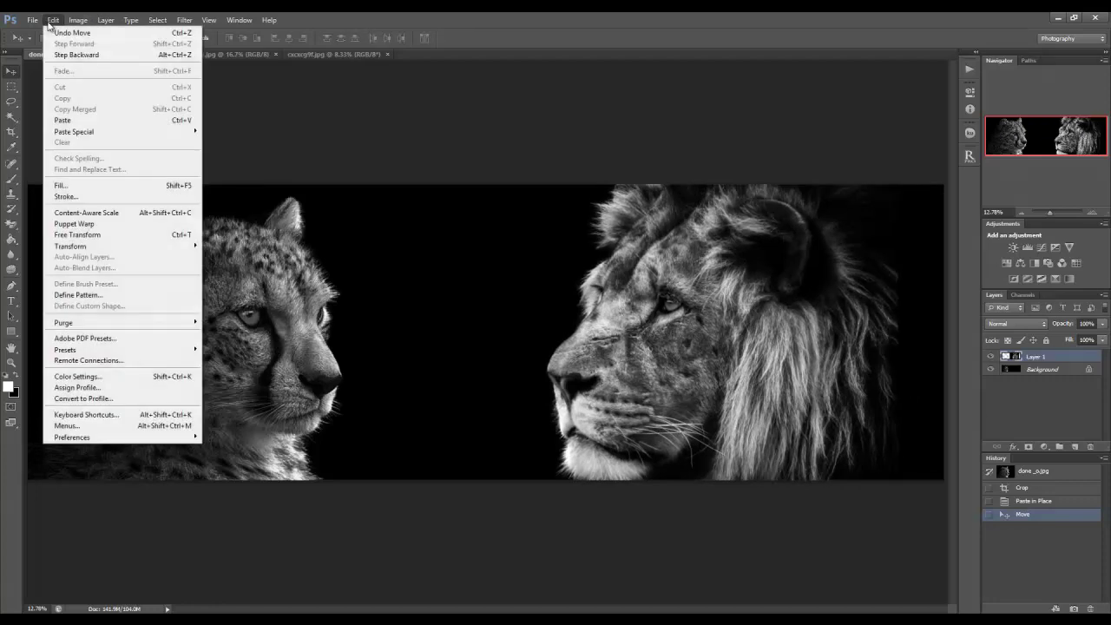
pyautogui.click(96, 236)
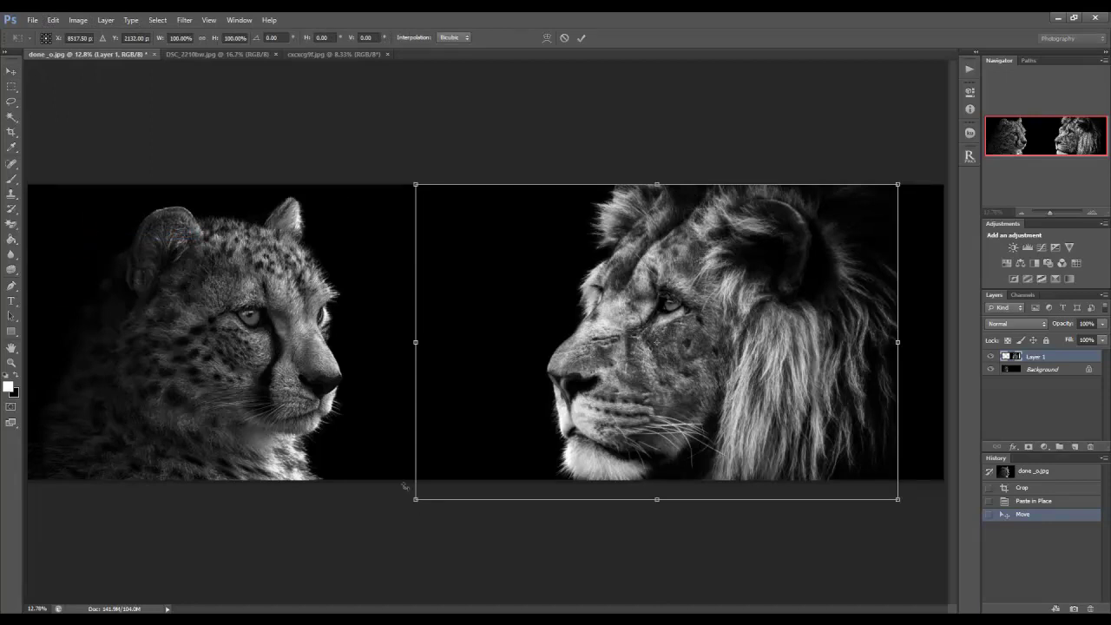
pyautogui.moveTo(417, 501)
pyautogui.mouseDown()
pyautogui.moveTo(450, 488)
pyautogui.moveTo(434, 489)
pyautogui.mouseUp()
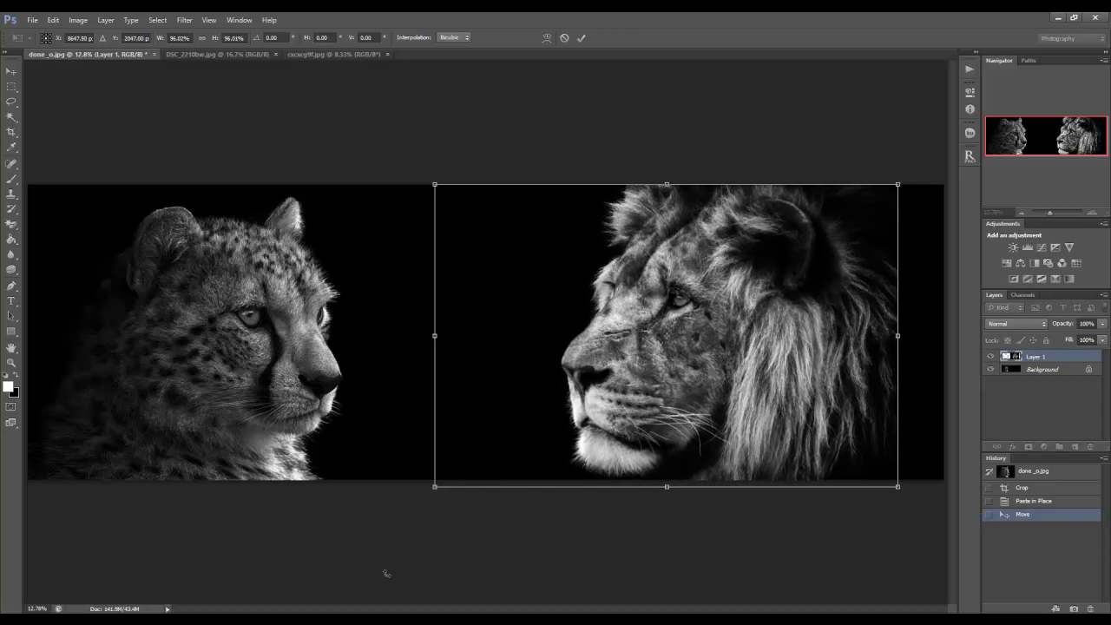
pyautogui.click(581, 39)
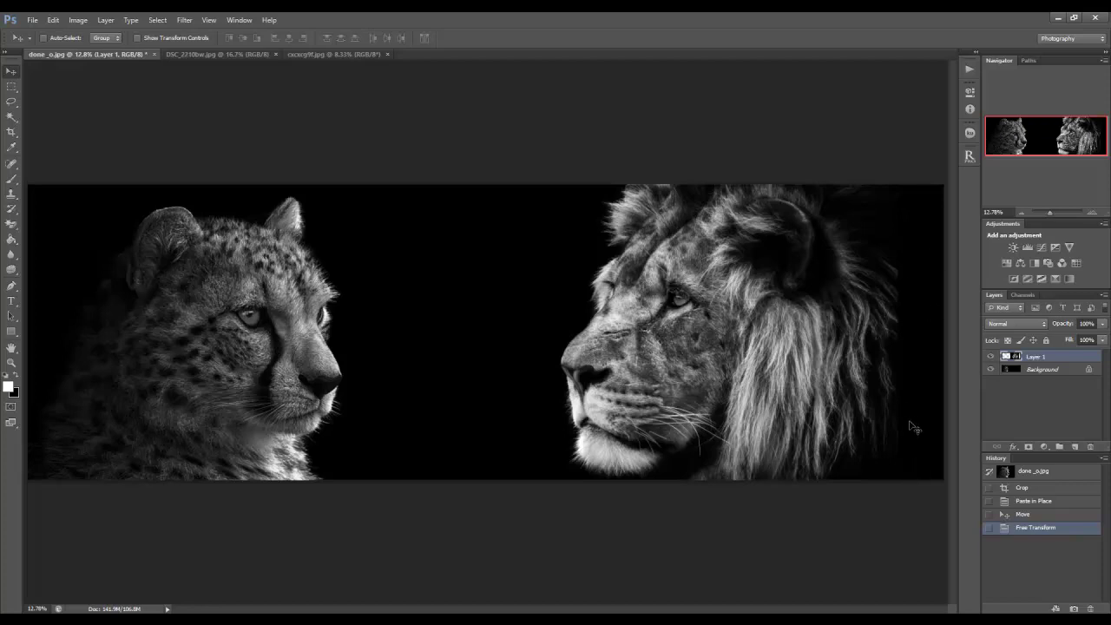
# Crop the panorama's right edge slightly inward, then check the eagle panorama for reference
pyautogui.click(12, 133)
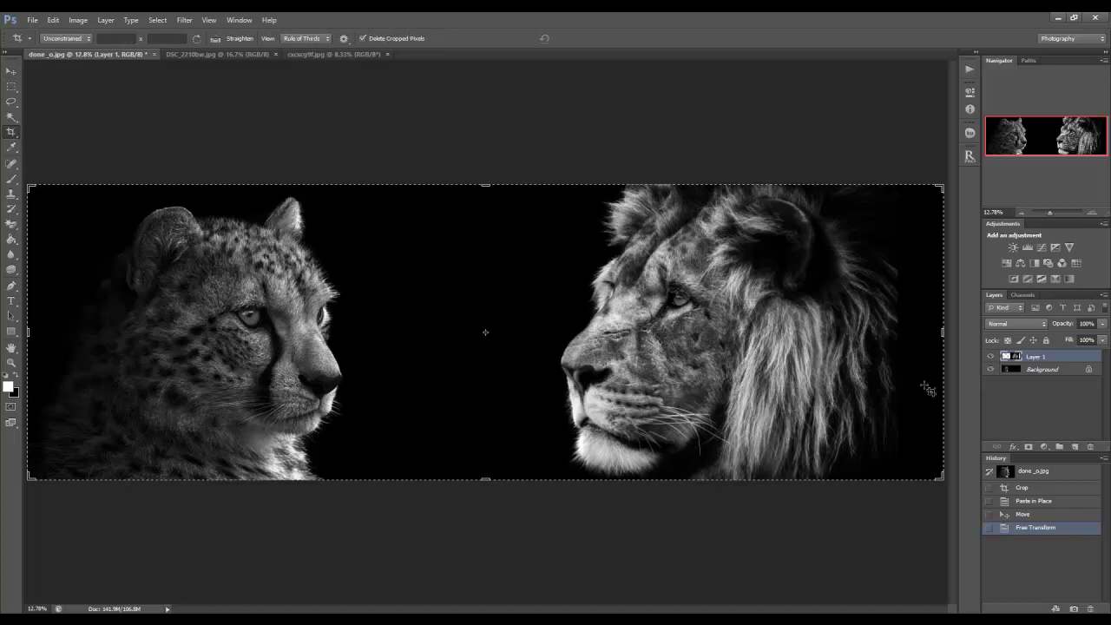
pyautogui.moveTo(943, 335); pyautogui.dragTo(920, 335)
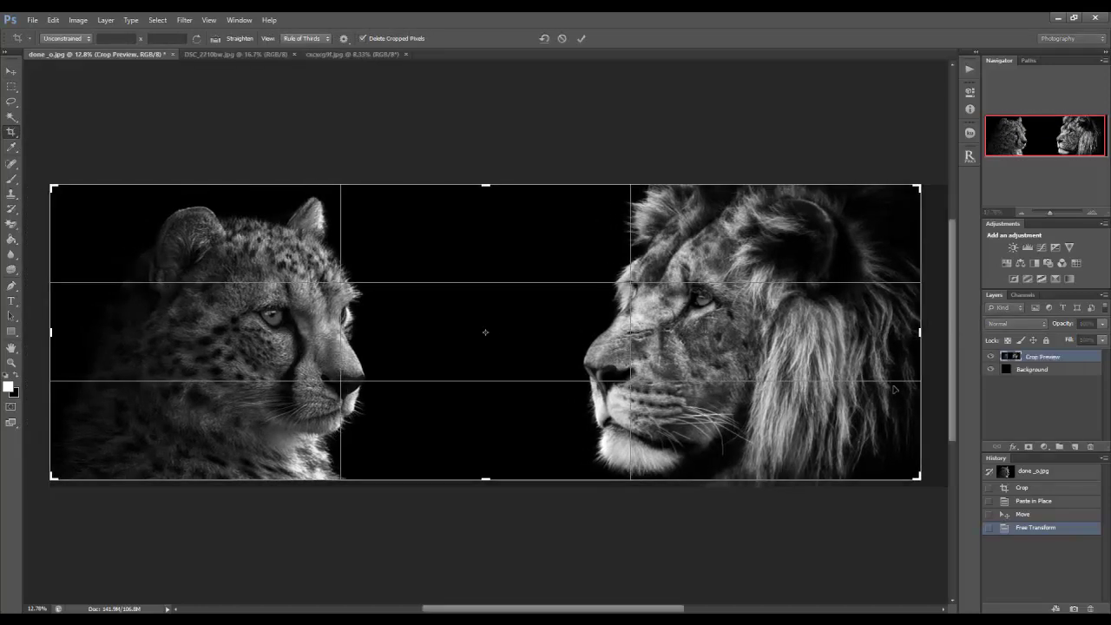
pyautogui.click(581, 39)
pyautogui.click(12, 71)
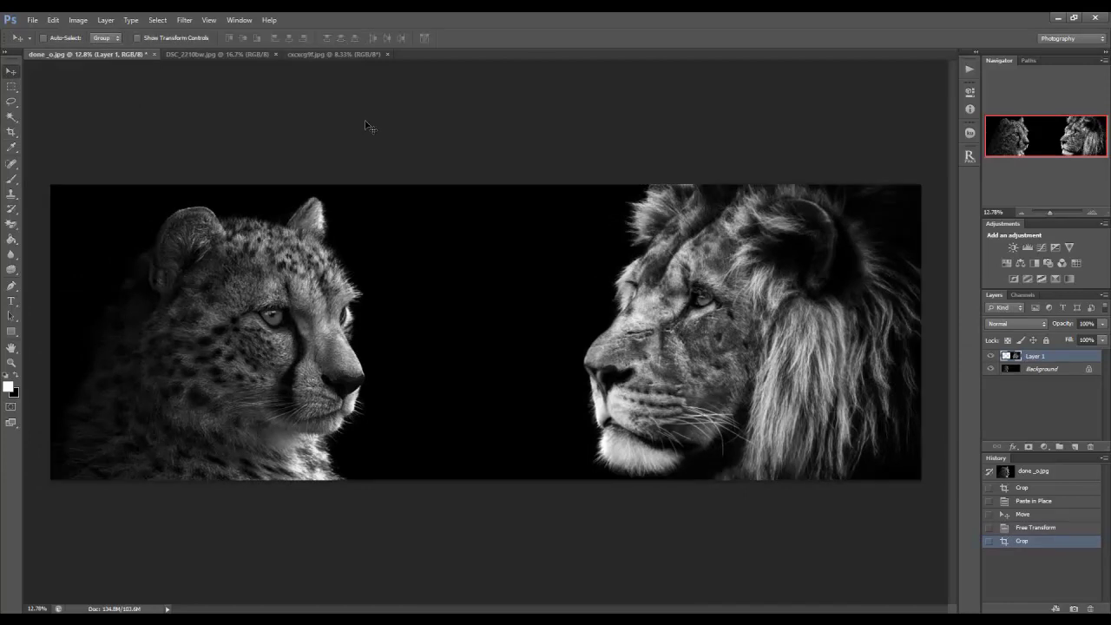
pyautogui.click(314, 54)
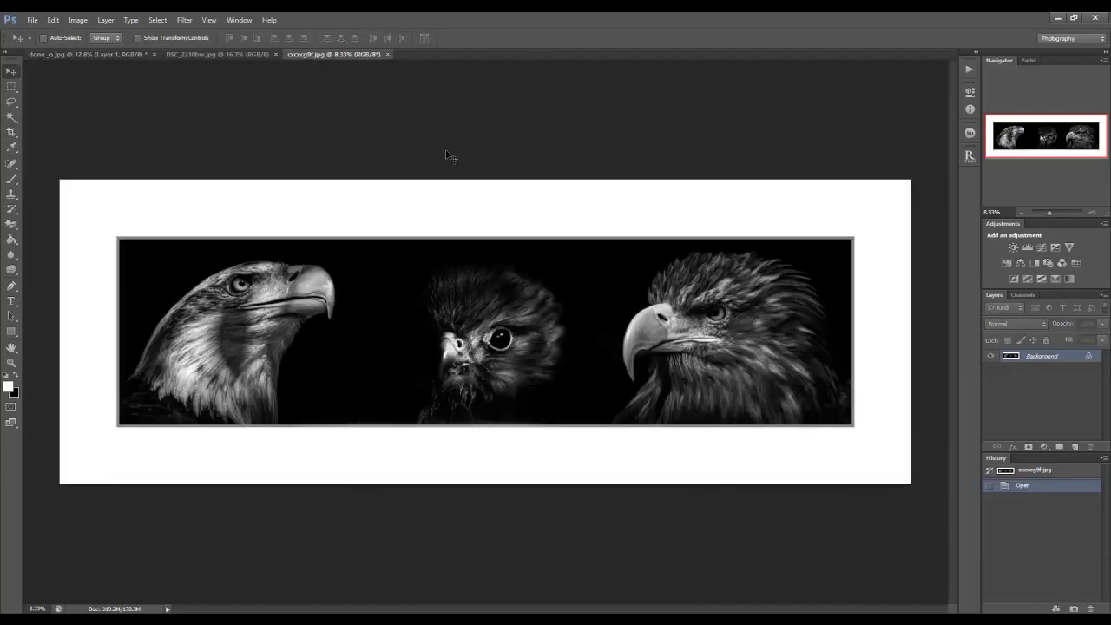
pyautogui.click(116, 56)
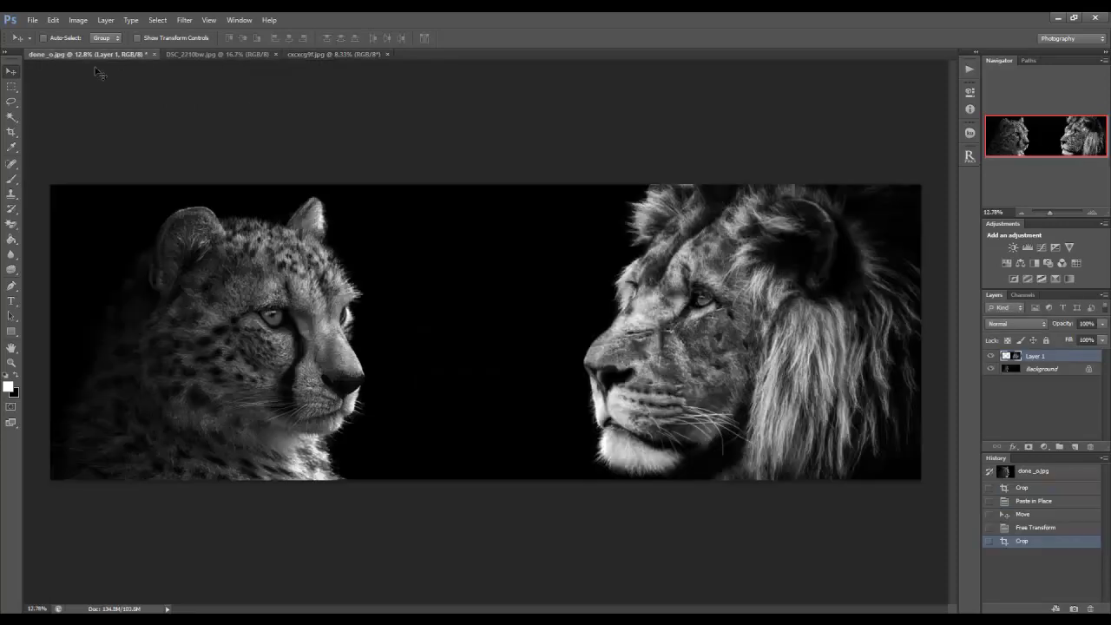
# Enlarge the canvas by a relative 1 cm in Gray for a thin inner border
pyautogui.click(83, 24)
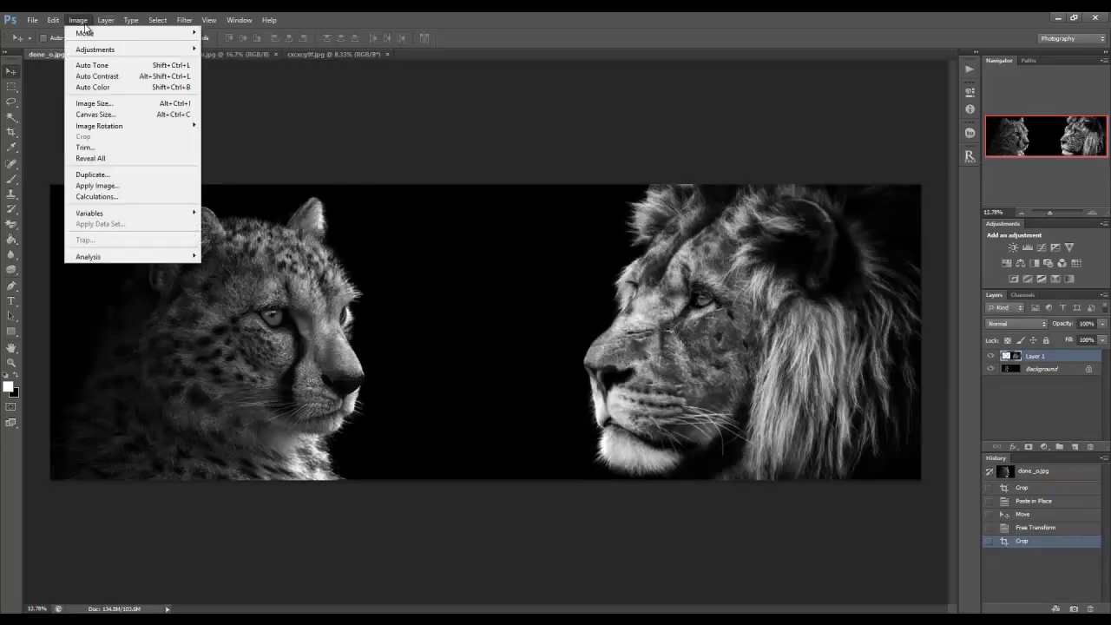
pyautogui.click(115, 116)
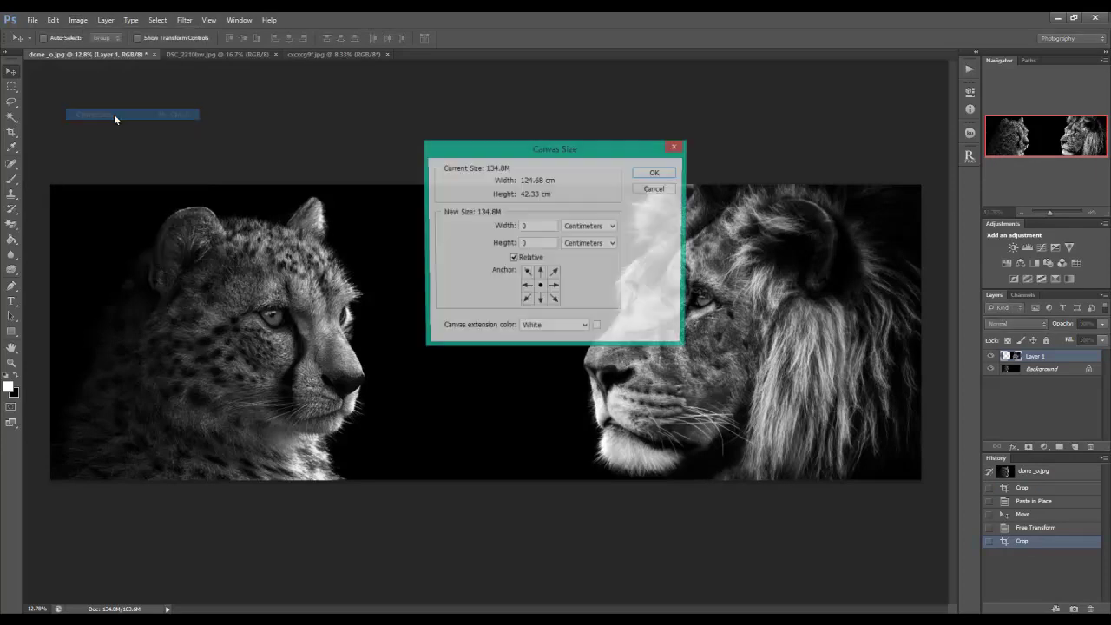
pyautogui.click(586, 327)
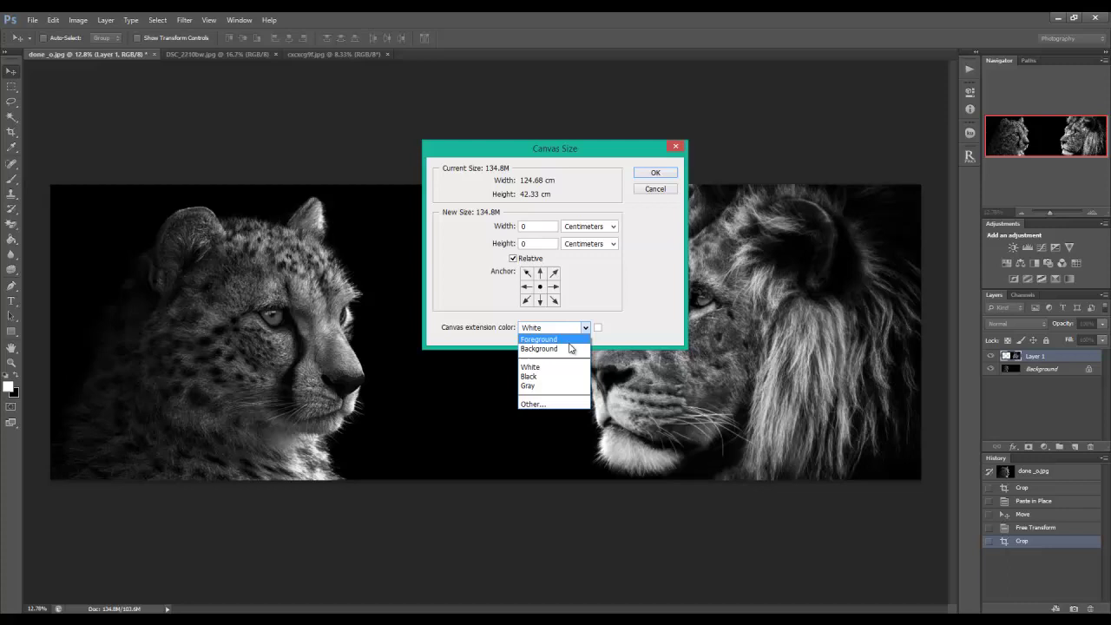
pyautogui.click(528, 386)
pyautogui.write('1')
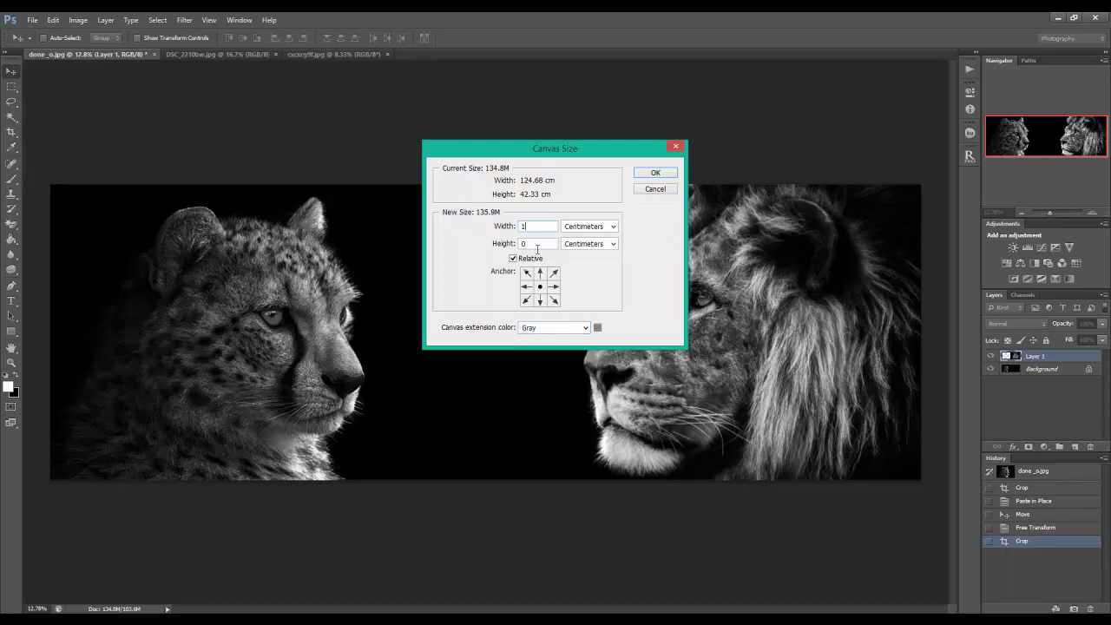
pyautogui.press('Tab')
pyautogui.click(657, 173)
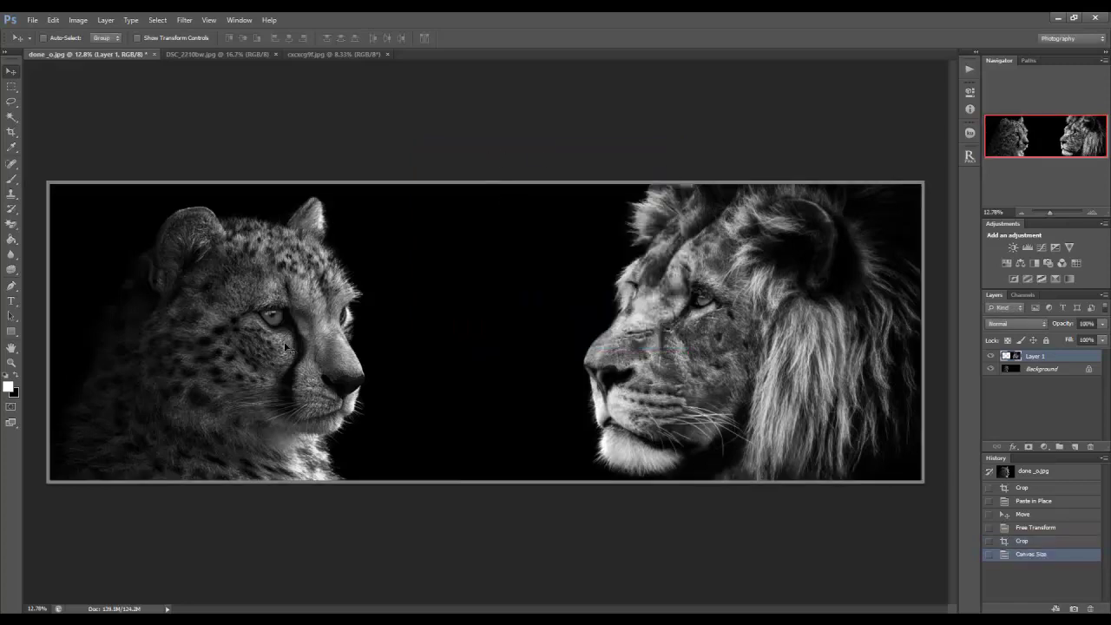
# Enlarge the canvas by a relative 7 cm width and height in White for the outer border
pyautogui.click(77, 20)
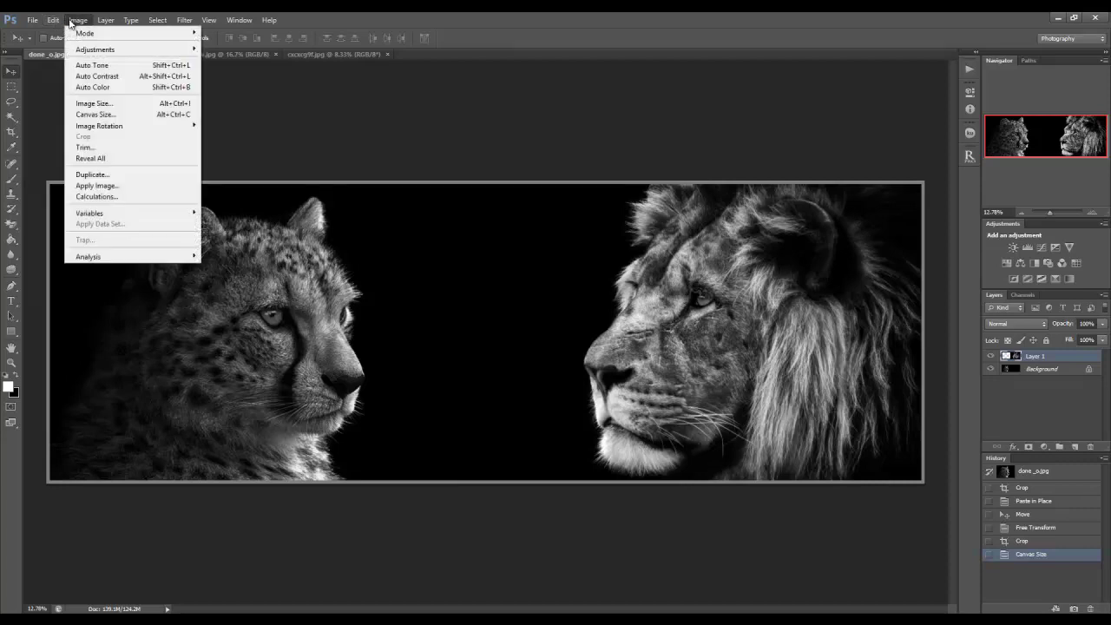
pyautogui.click(96, 114)
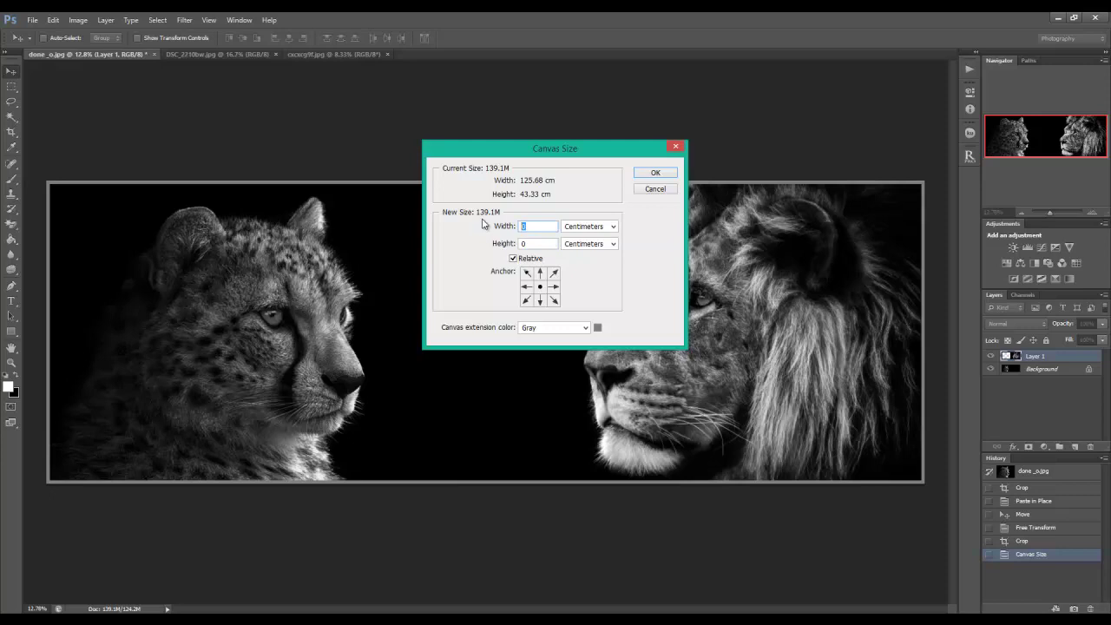
pyautogui.write('77')
pyautogui.click(585, 327)
pyautogui.click(558, 372)
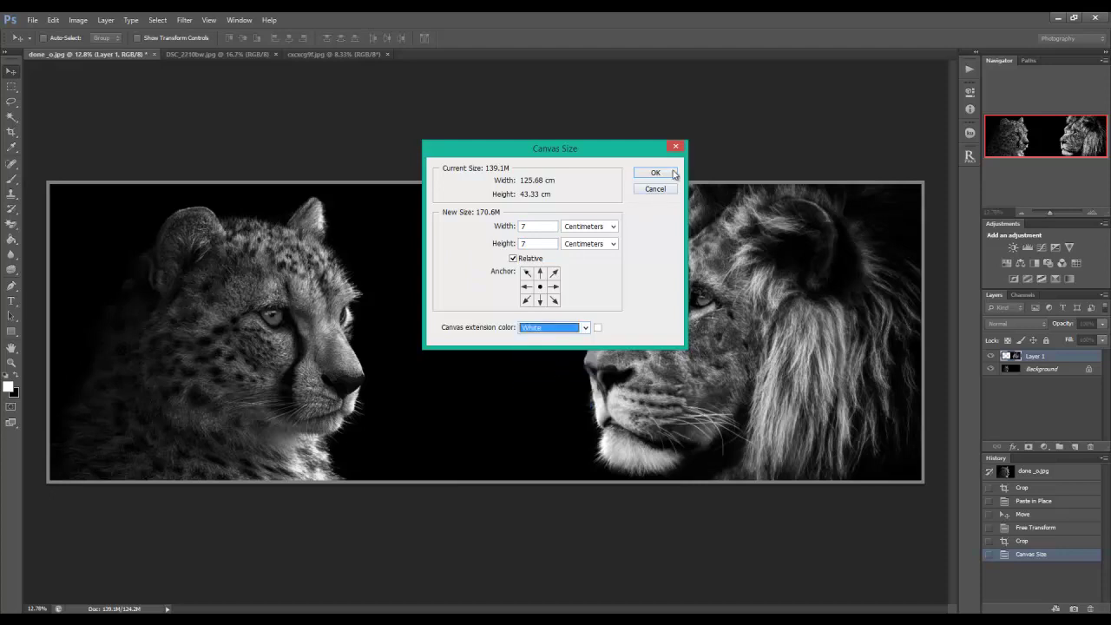
pyautogui.click(669, 174)
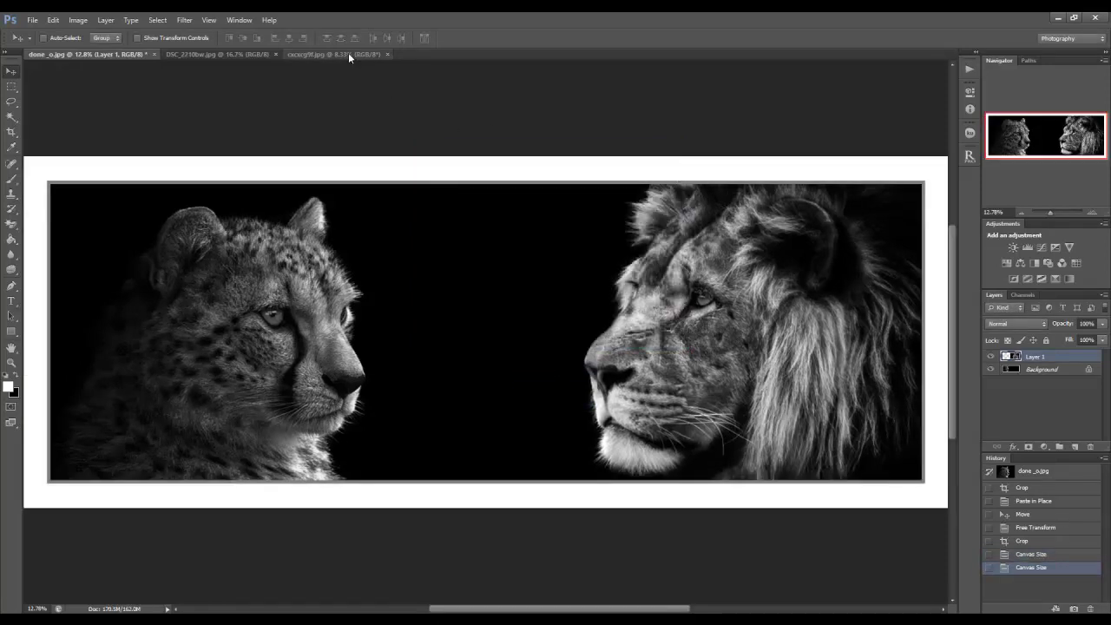
# Fit the framed panorama to the screen and flatten Layer 1 into the background
pyautogui.click(11, 363)
pyautogui.click(354, 37)
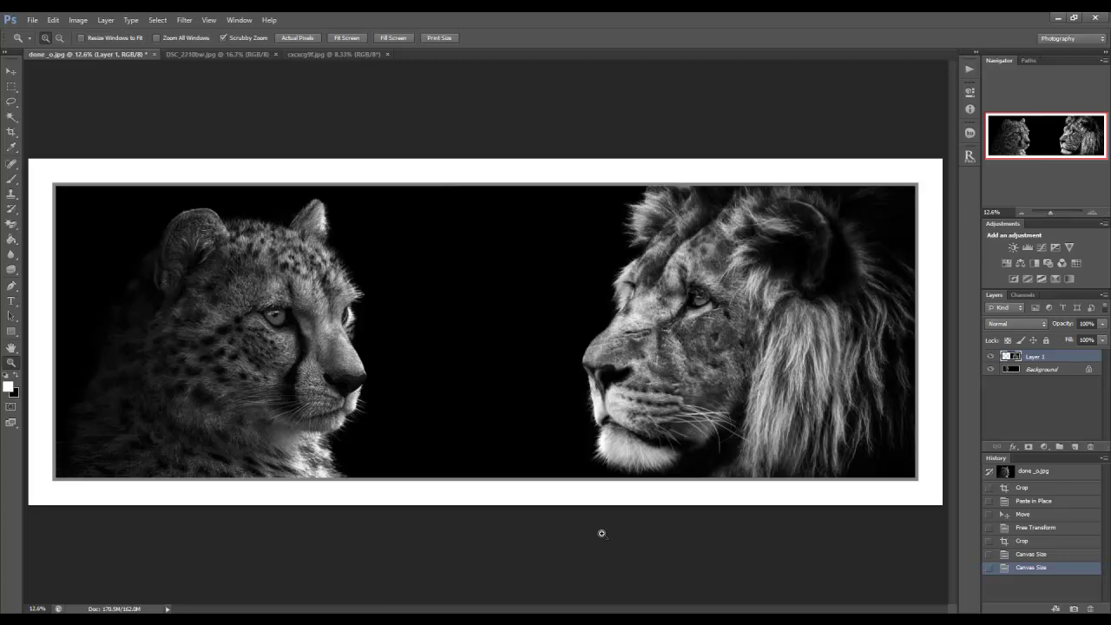
pyautogui.rightClick(1060, 363)
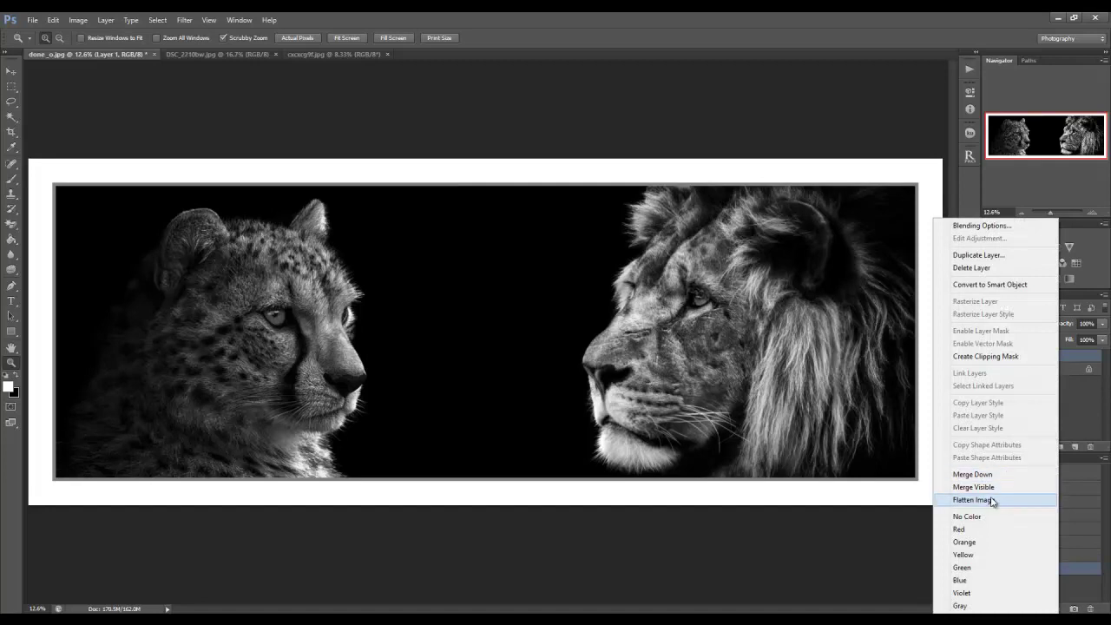